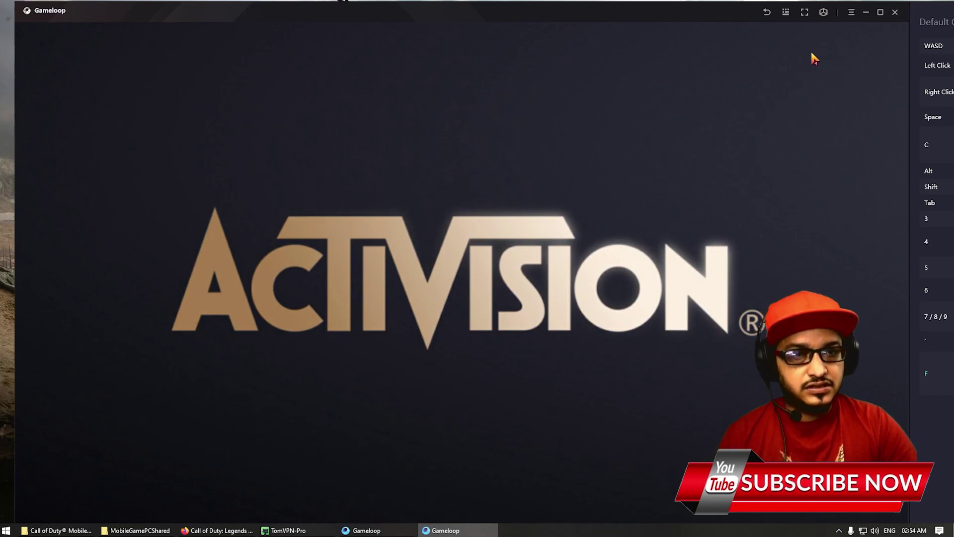
Quit Call of Duty Mobile, confirm the exit, and reposition the emulator window on the desktop.
click(822, 14)
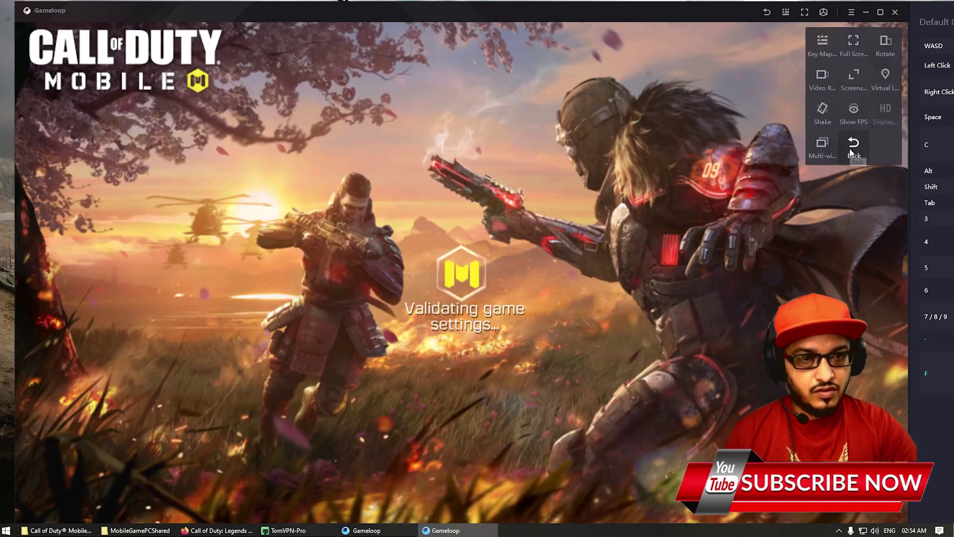
click(852, 149)
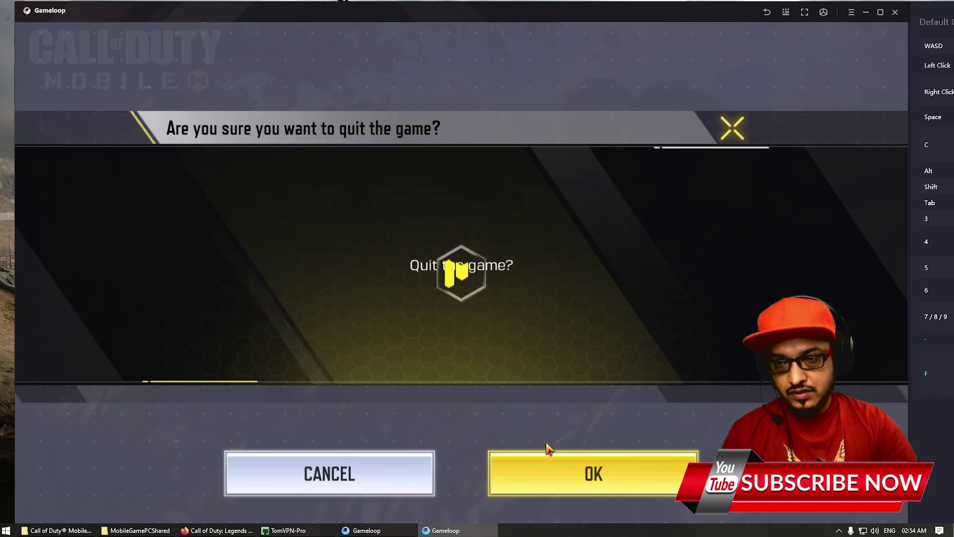
click(556, 476)
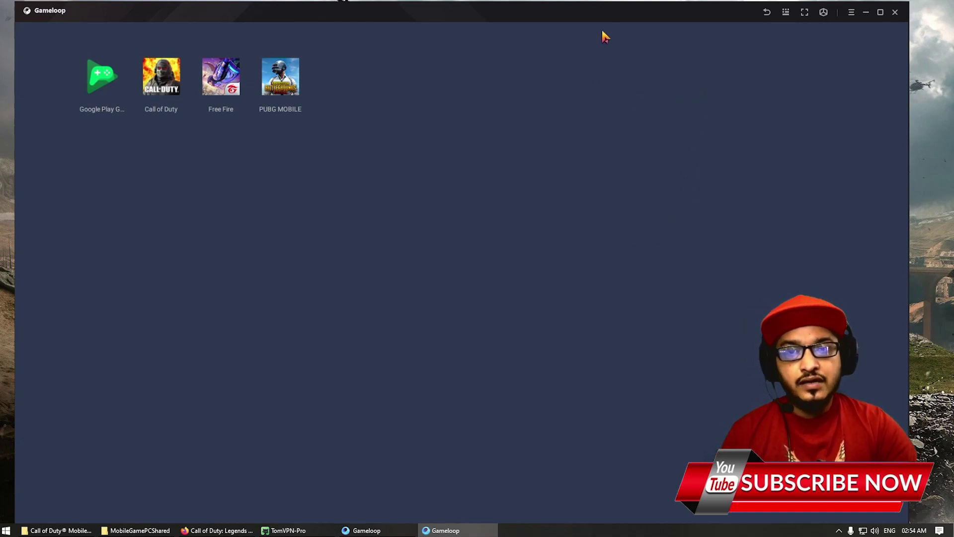
drag(615, 13, 650, 17)
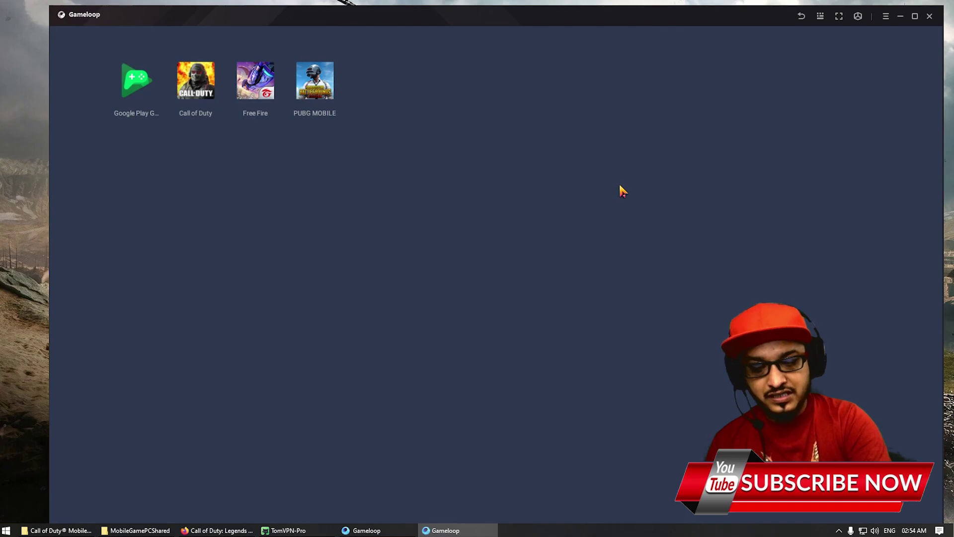
click(147, 89)
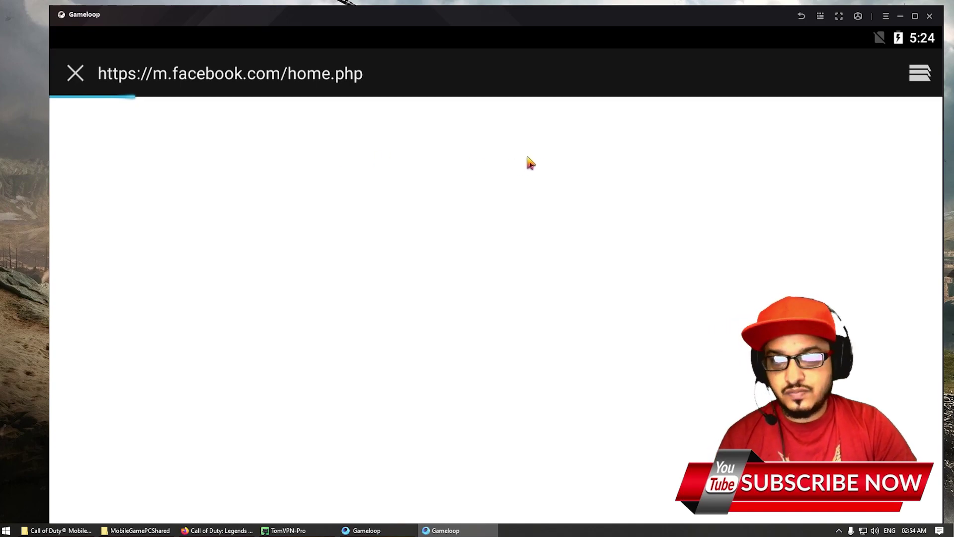
click(392, 74)
text(google)
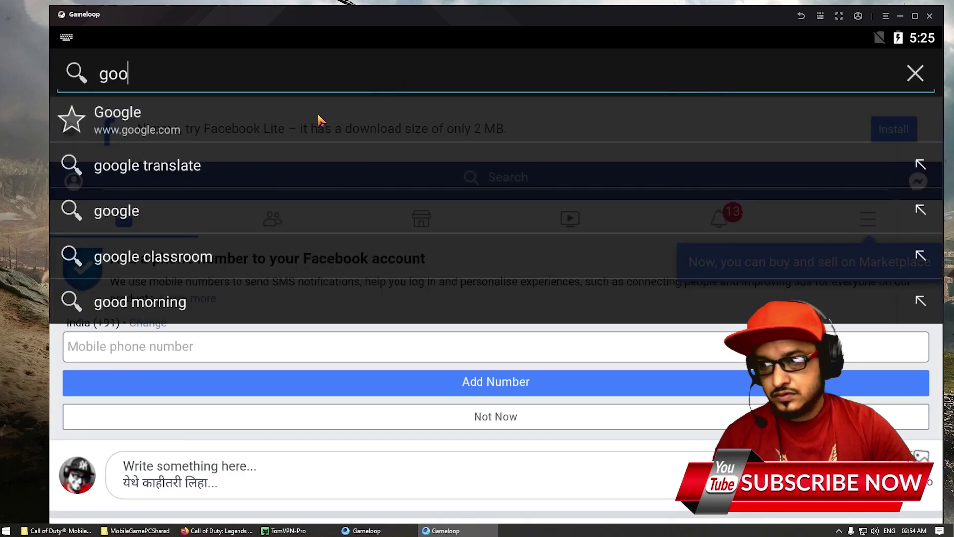
click(323, 118)
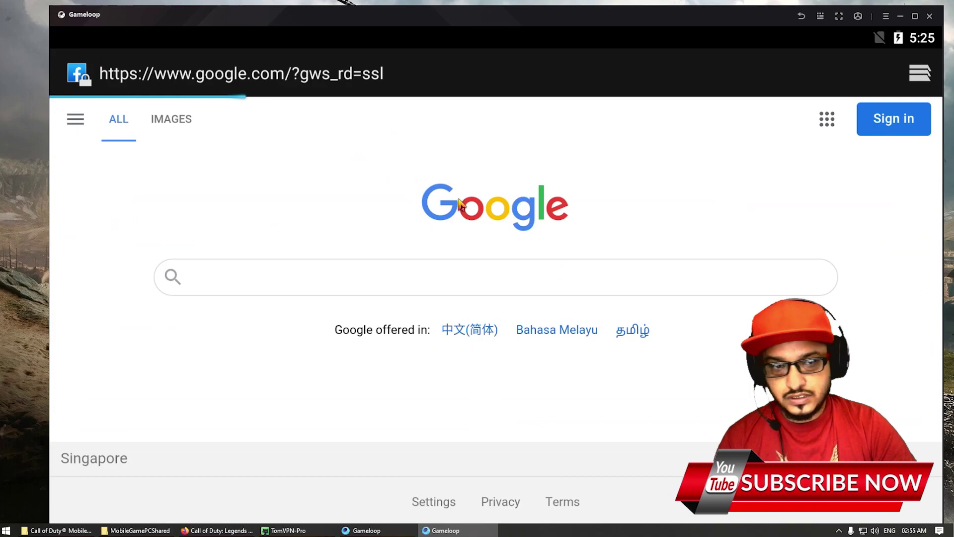
Search Google for "ES file explorar" and open the Uptodown page for ES File Explorer 4.2.5.0.1 for Android.
click(420, 280)
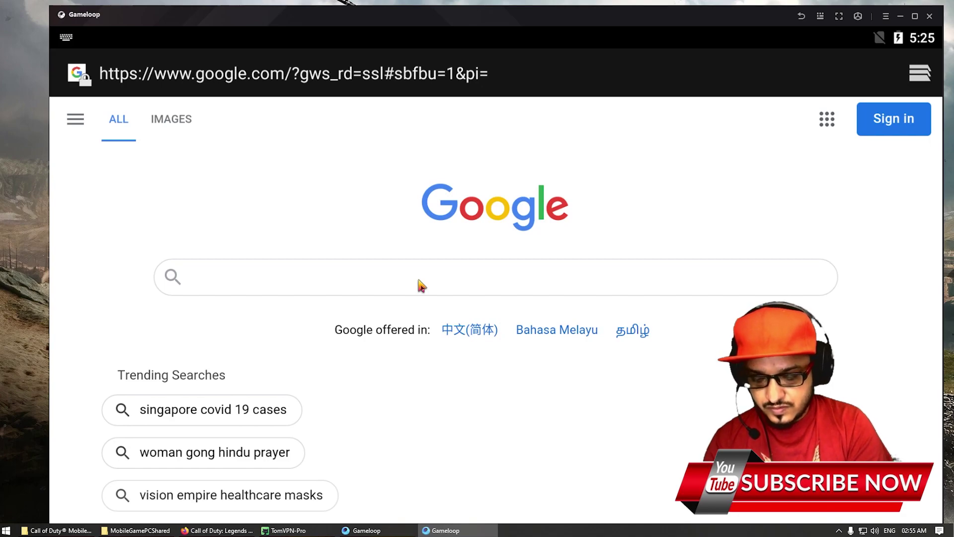
text(ES file manager)
key(Return)
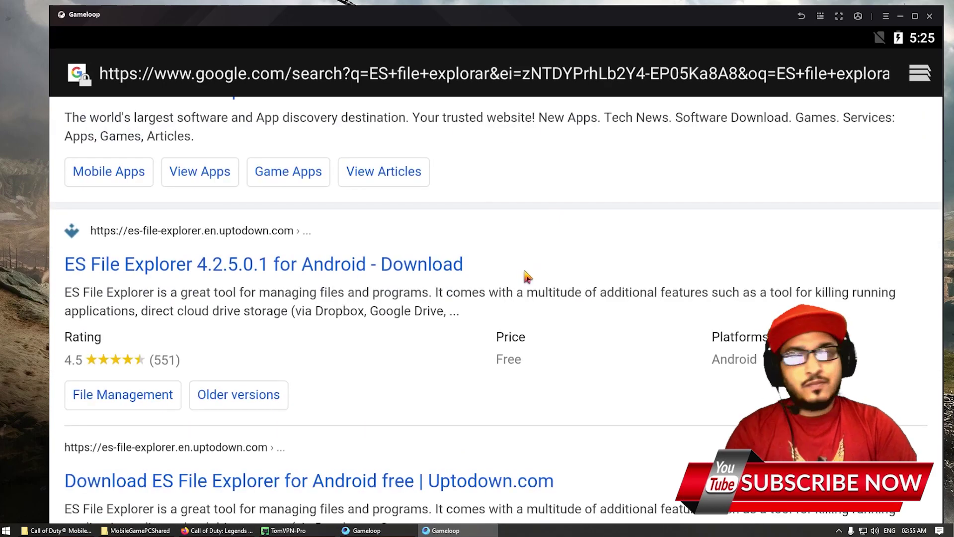
drag(527, 277, 561, 258)
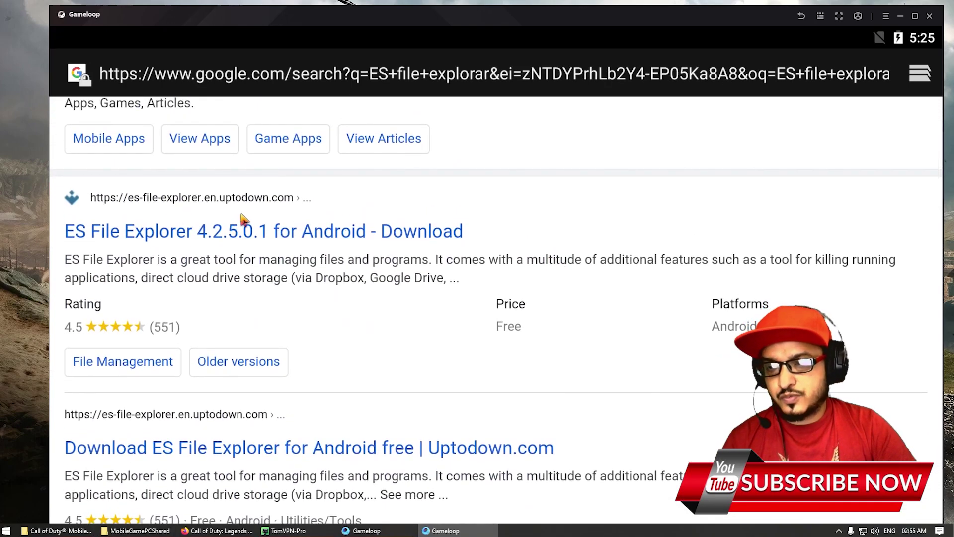
click(287, 236)
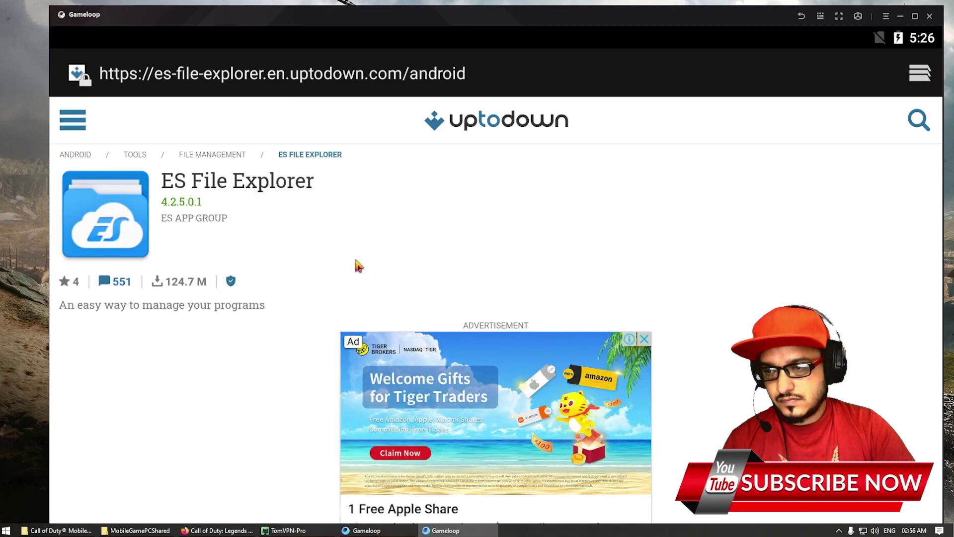
Download the latest version of ES File Explorer, 4.2.5.0.1, from the Uptodown page.
scroll(482, 302, down, 5)
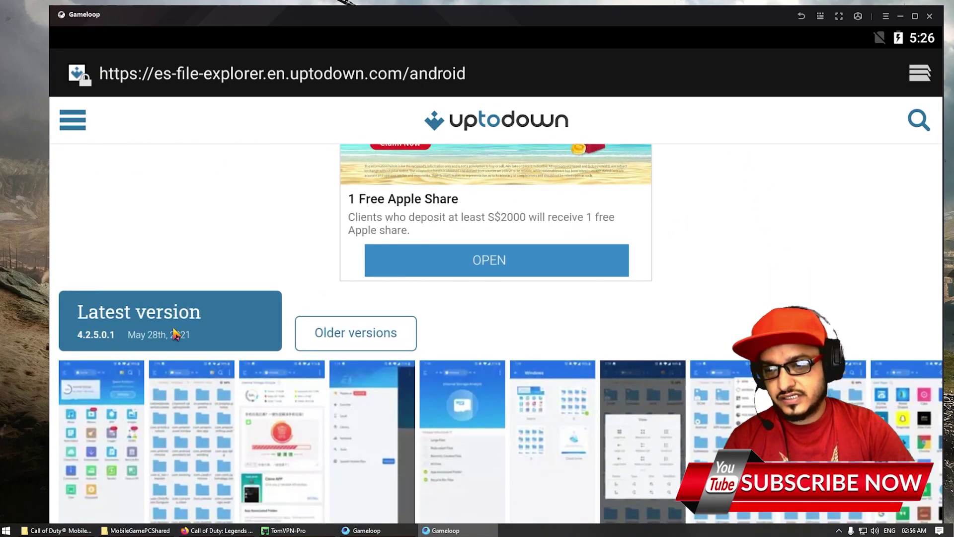
click(174, 332)
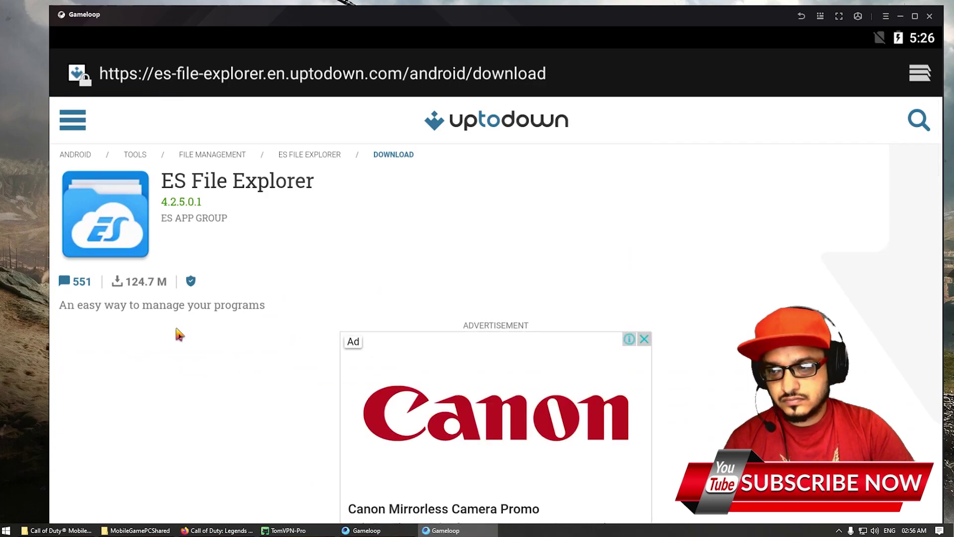
scroll(273, 339, down, 4)
scroll(304, 393, down, 1)
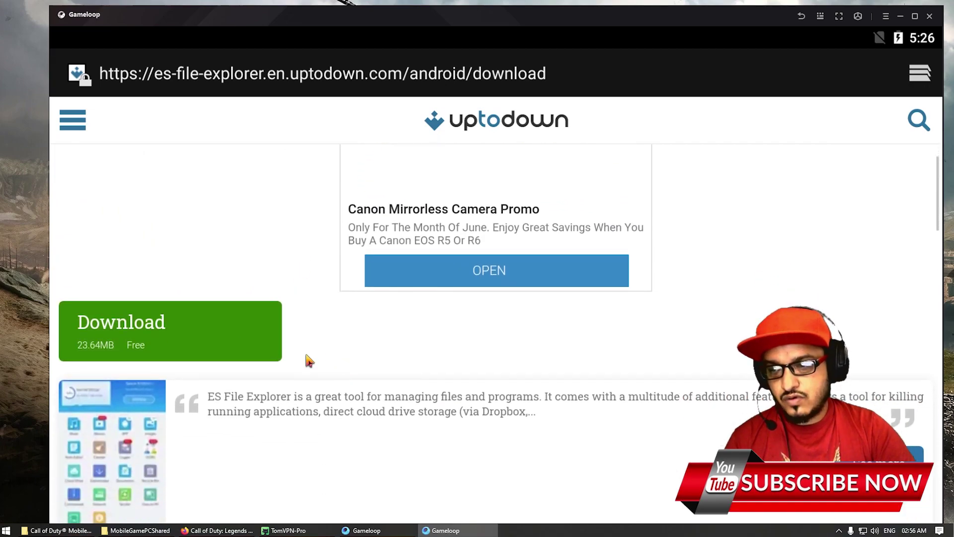
click(199, 338)
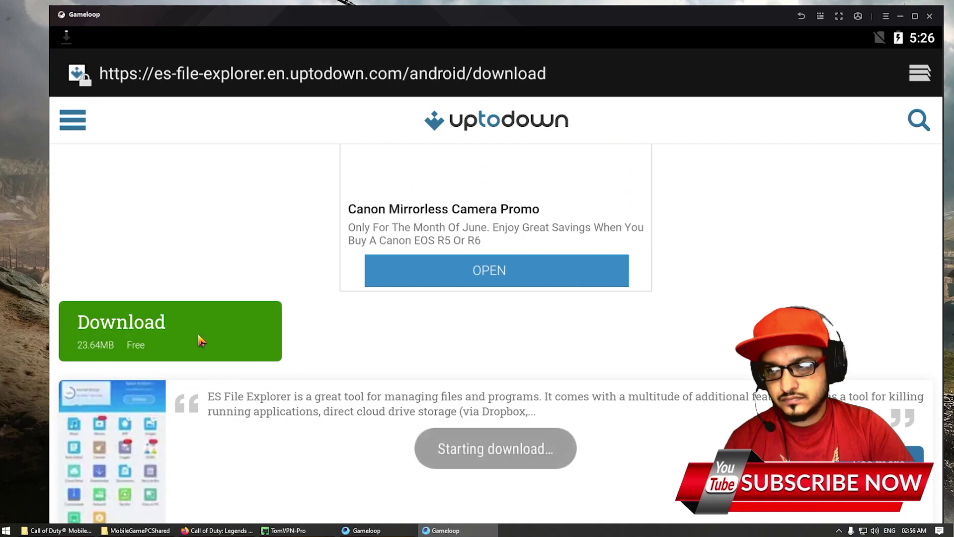
Install the downloaded ES File Explorer APK from its download notification and launch the app.
drag(150, 40, 164, 247)
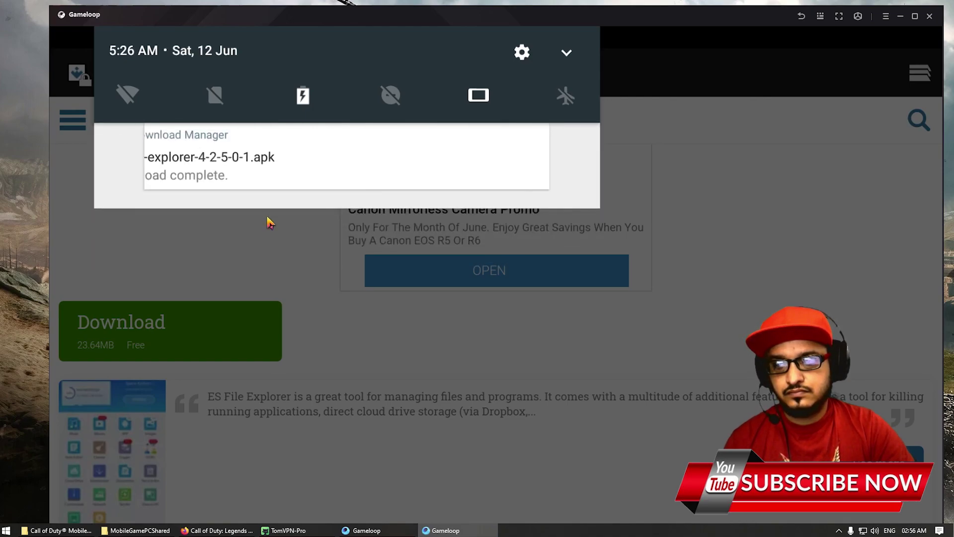
click(239, 175)
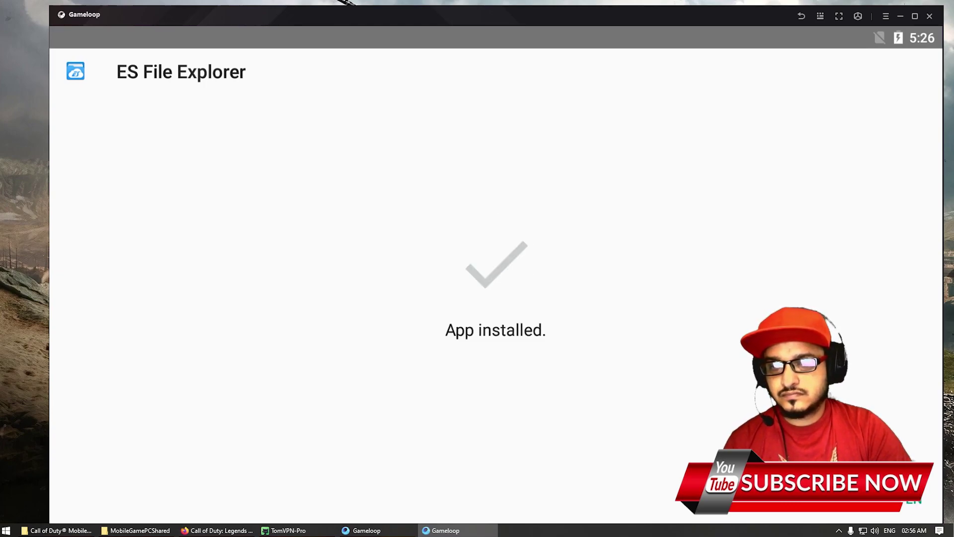
click(910, 505)
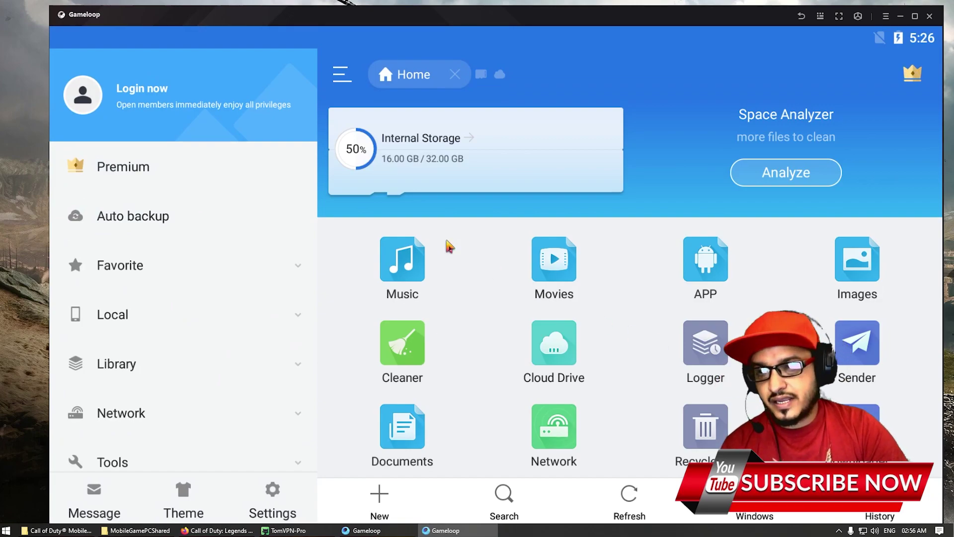
Close the side menu, open Internal Storage, and go up to the root directory.
click(341, 84)
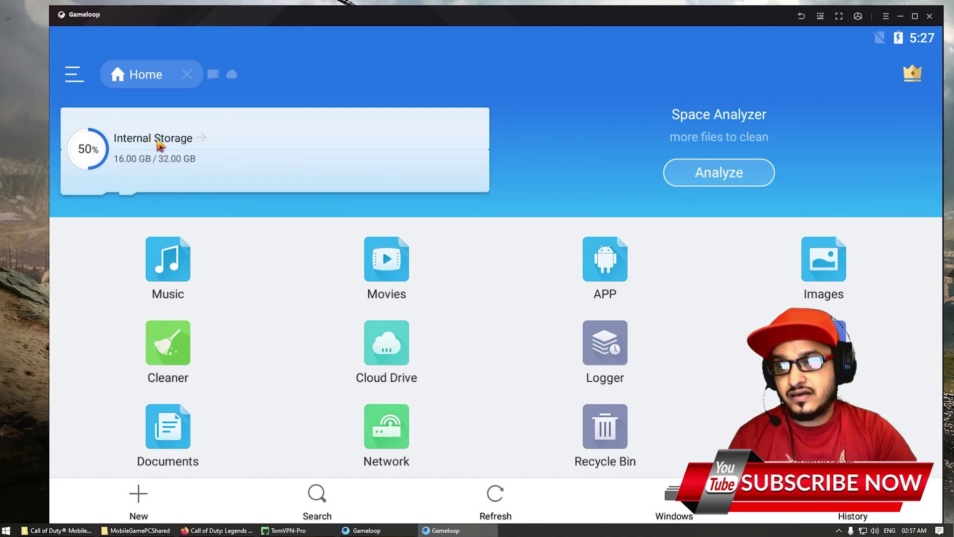
click(172, 145)
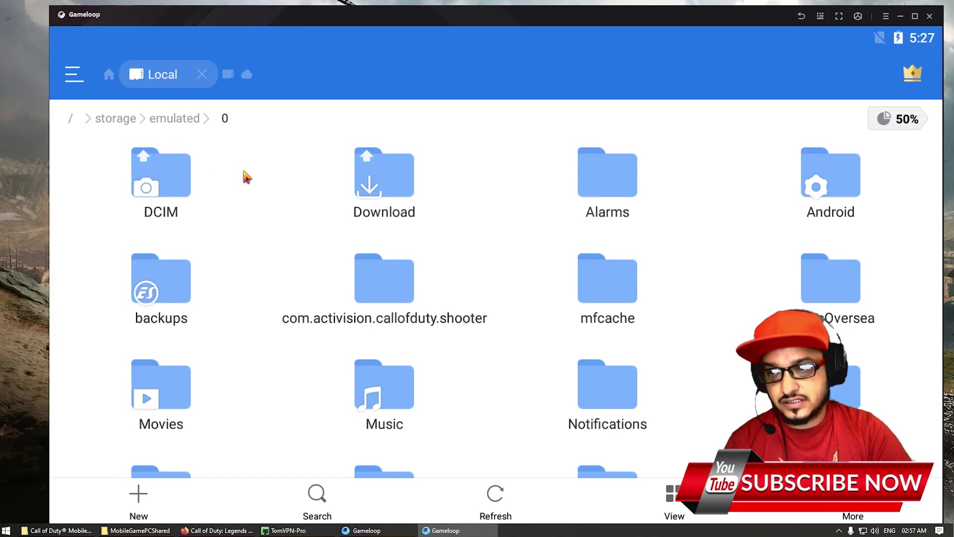
click(71, 119)
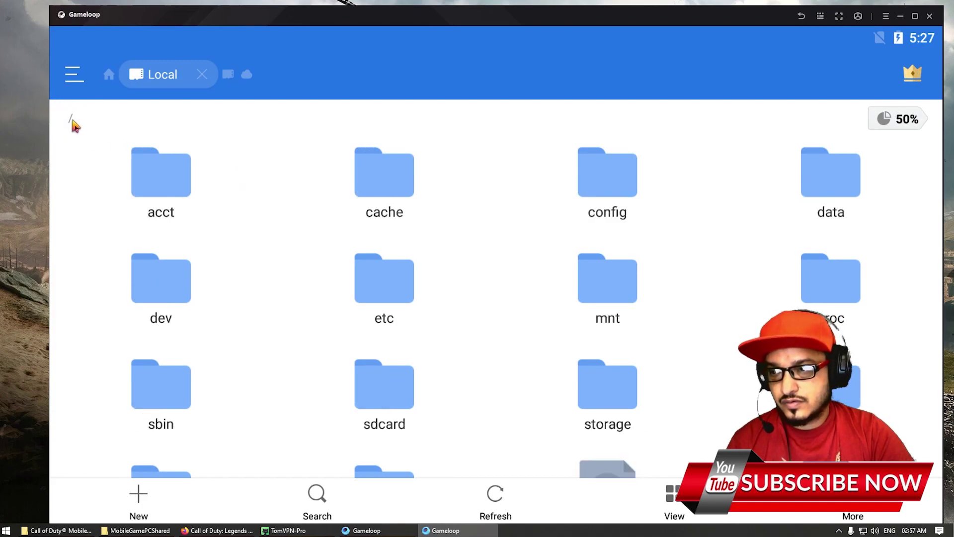
Open the share1 folder inside the root data folder.
drag(516, 335, 562, 336)
click(822, 218)
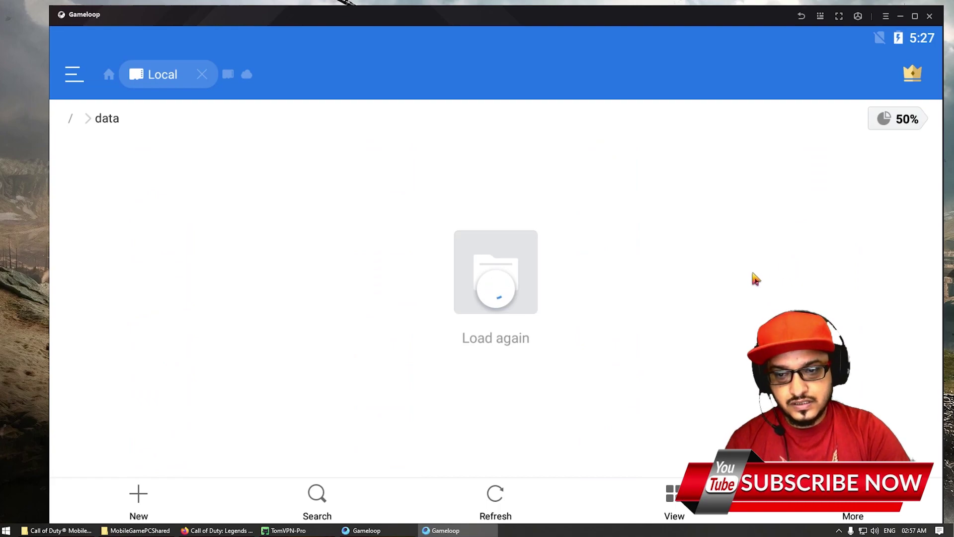
drag(592, 336, 564, 215)
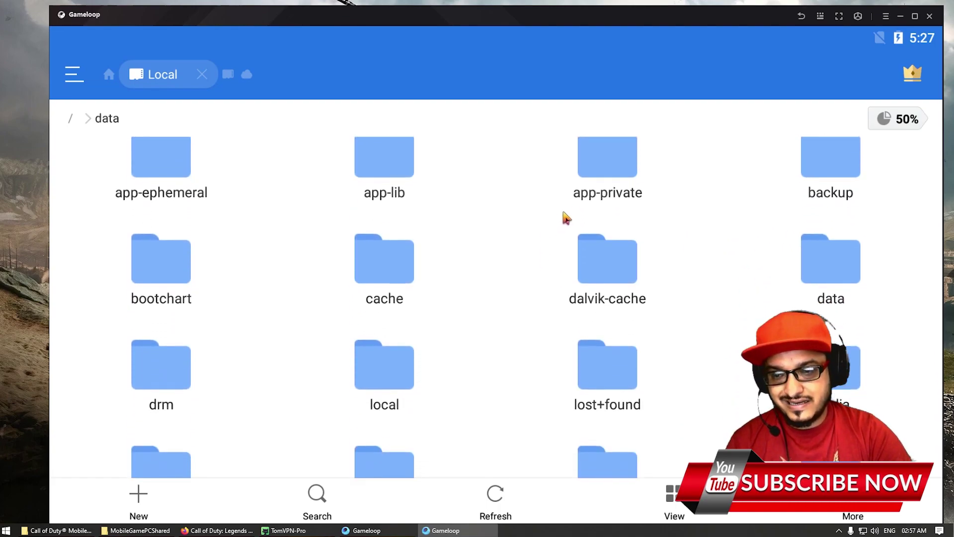
drag(527, 297, 515, 222)
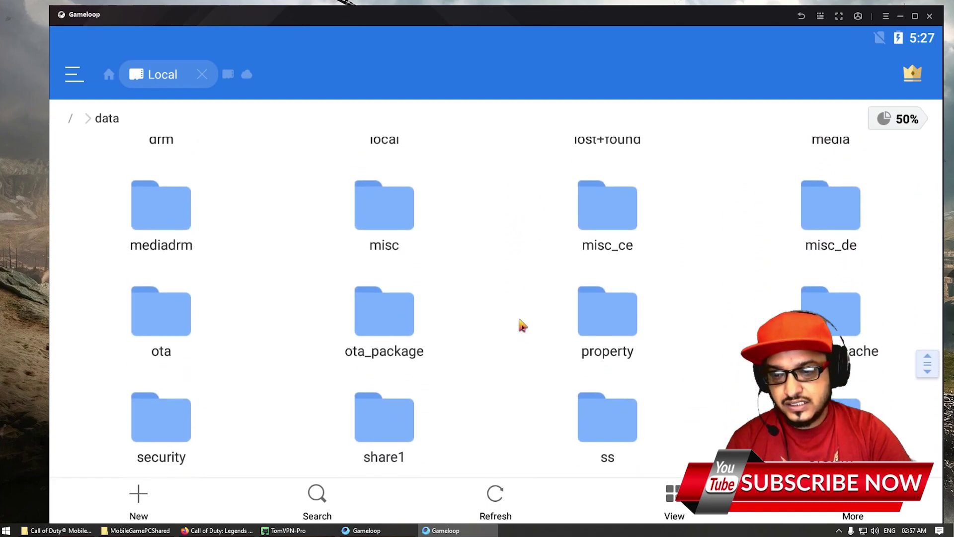
drag(522, 328, 555, 206)
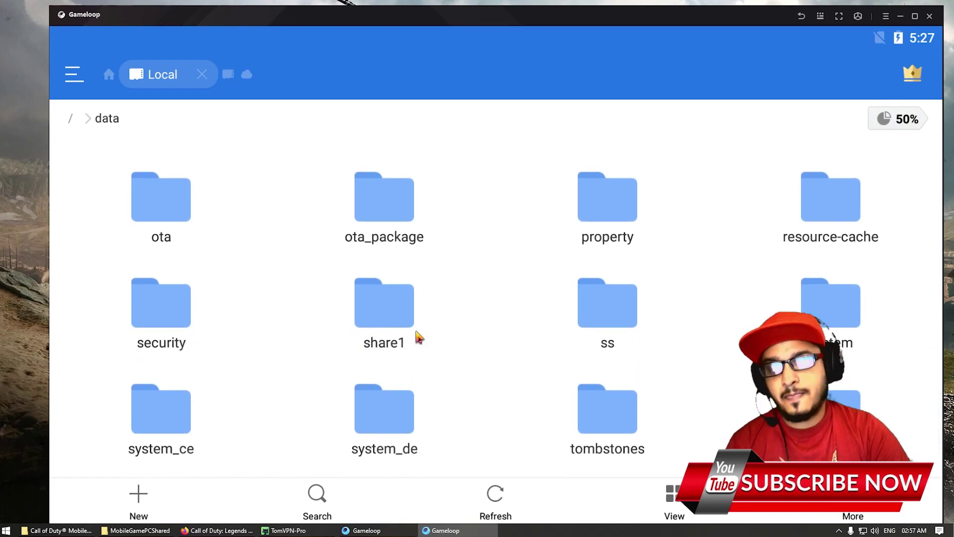
click(395, 319)
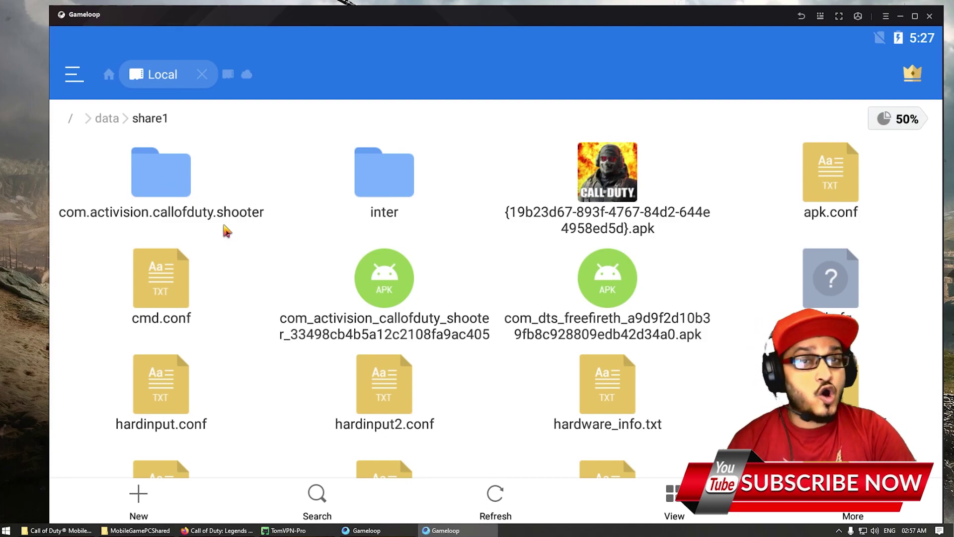
Move the com.activision.callofduty.shooter folder from data/share1 into Android/obb in internal storage using cut and paste.
click(167, 189)
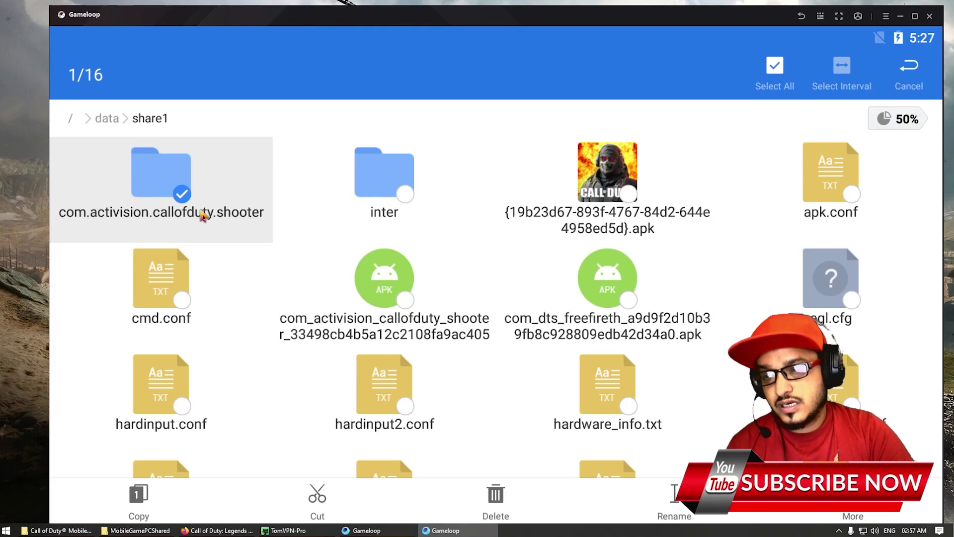
click(321, 495)
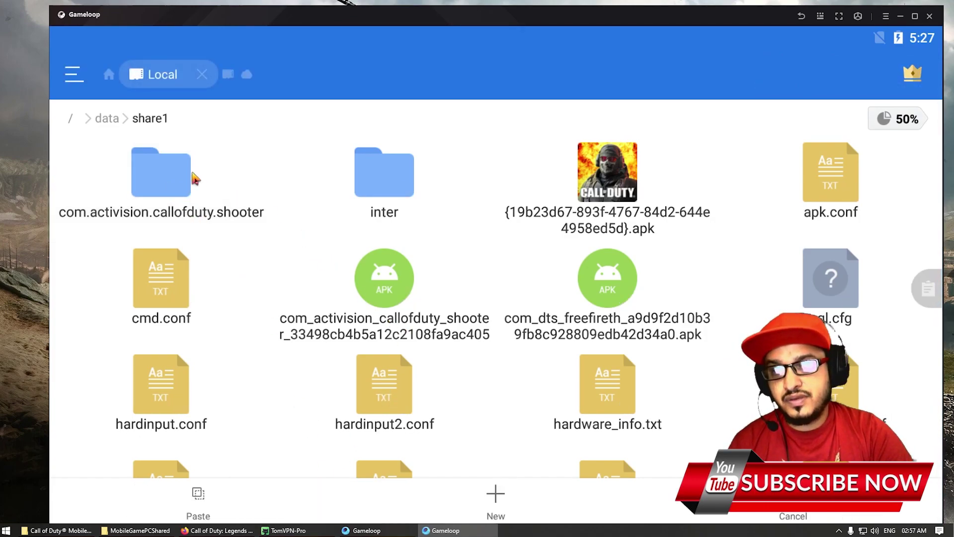
click(71, 119)
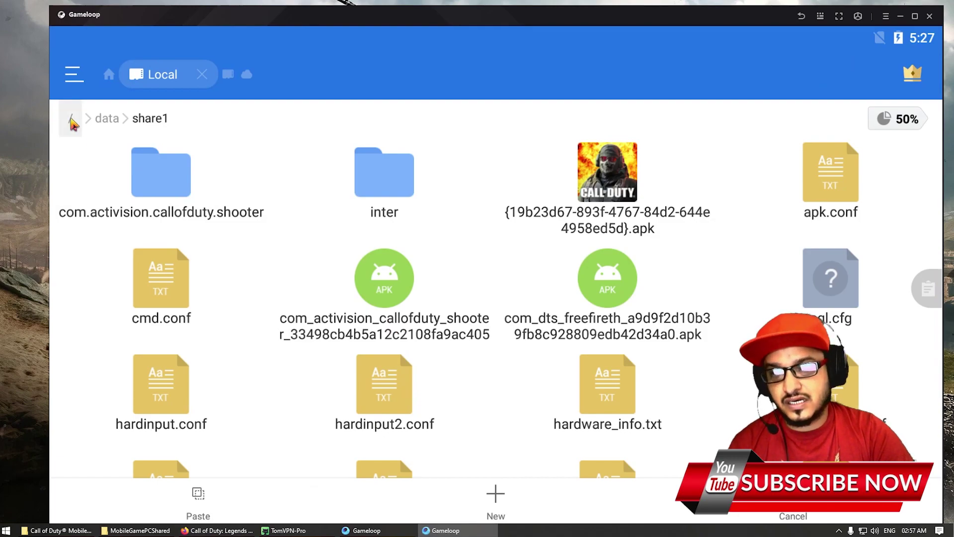
click(109, 75)
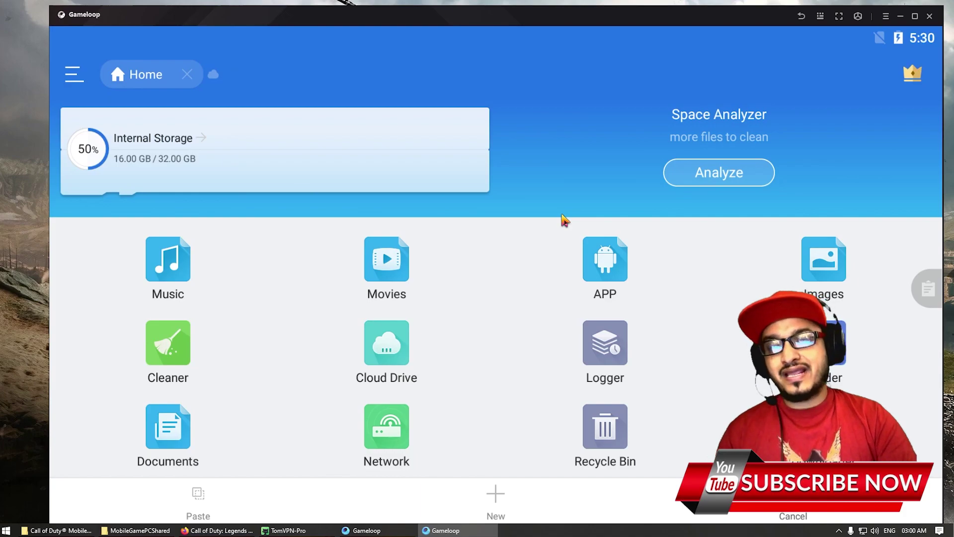
click(158, 149)
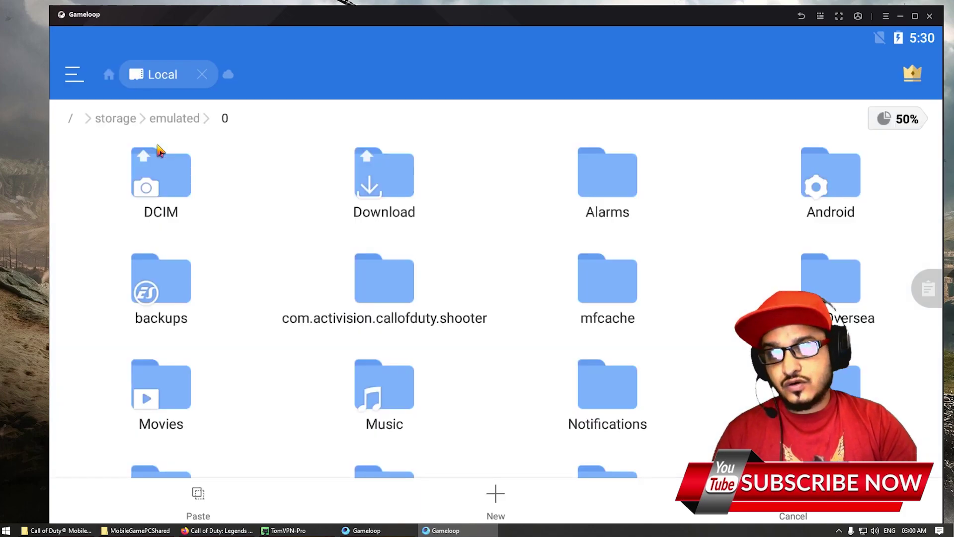
click(826, 192)
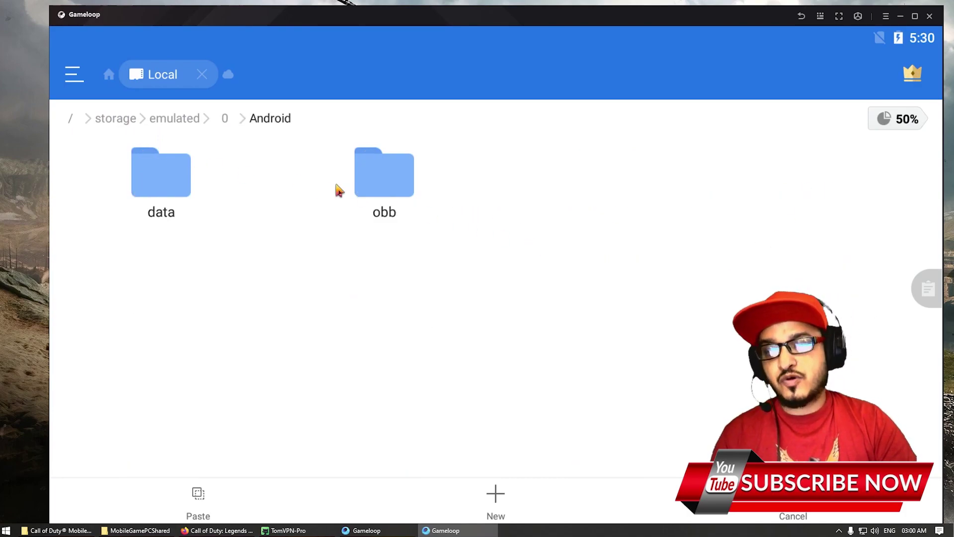
click(387, 187)
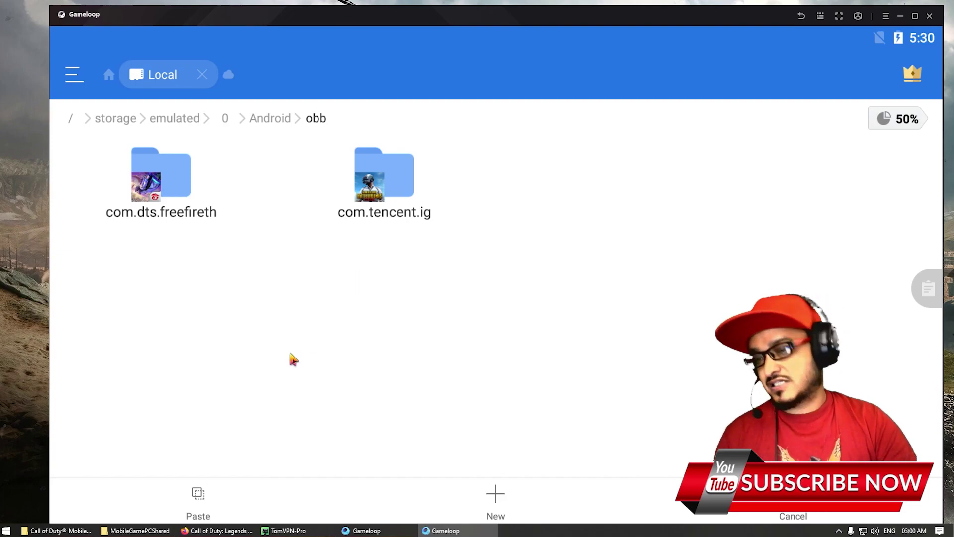
click(198, 495)
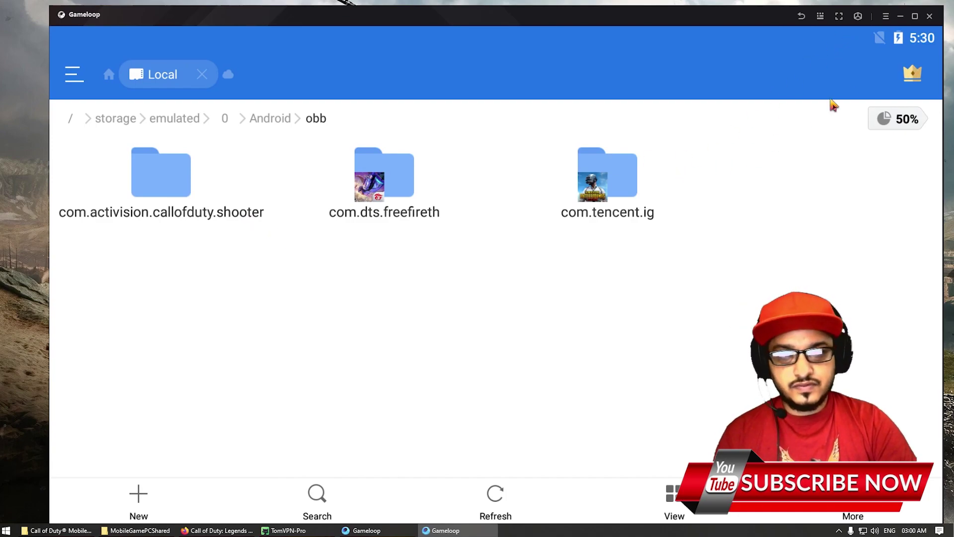
Back out of the obb folder through ES File Explorer's home page and exit to the emulator's home screen.
click(862, 22)
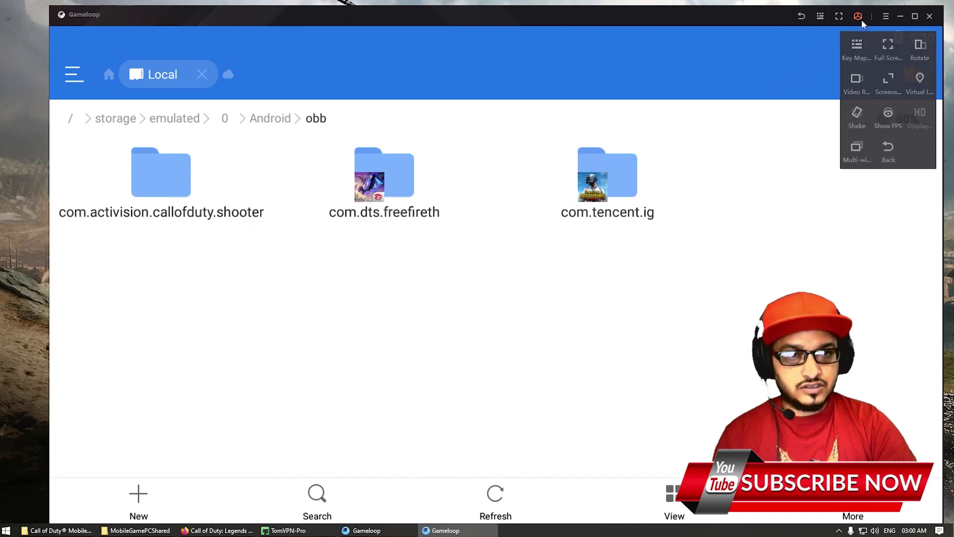
click(888, 150)
click(858, 16)
click(888, 149)
click(860, 20)
click(889, 148)
click(859, 19)
click(888, 149)
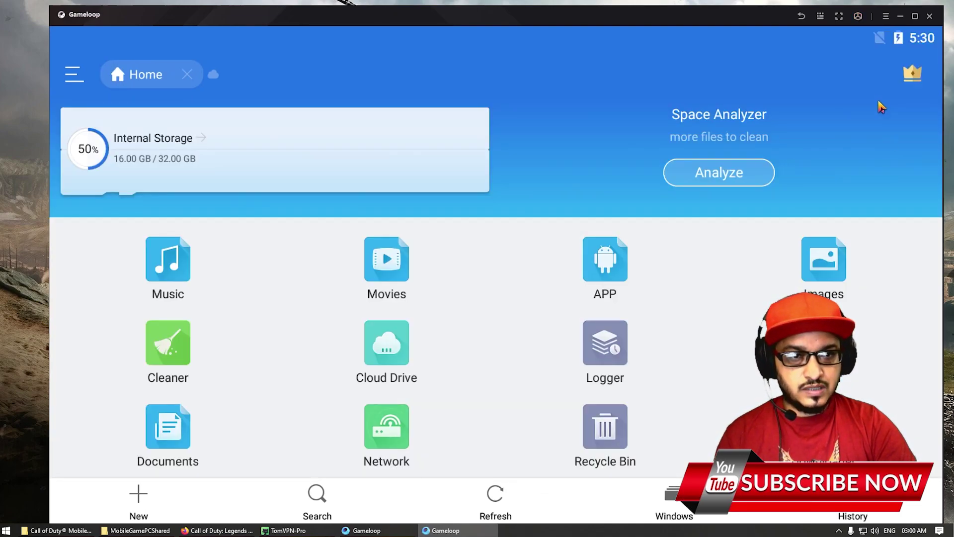
key(Escape)
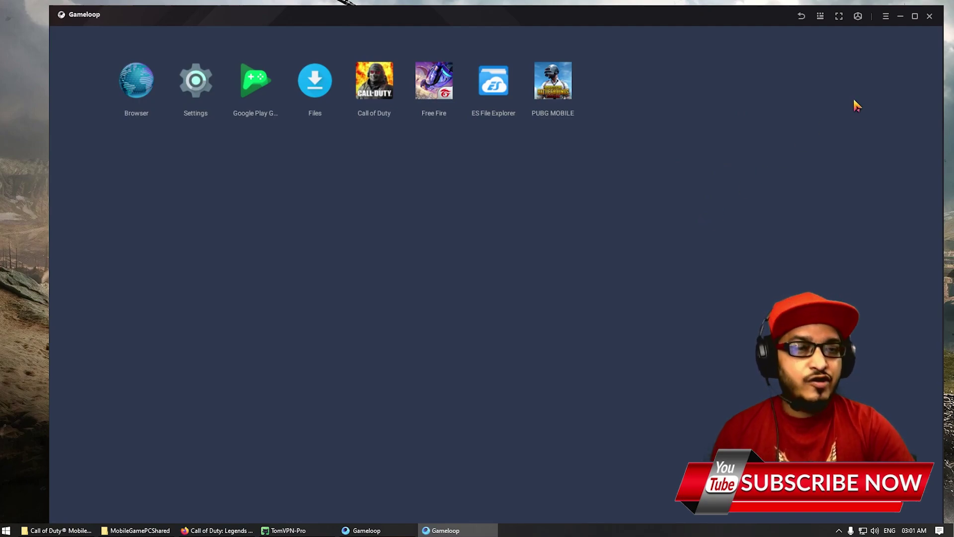
Exit the Gameloop emulator and its launcher window, and check the background apps to see that Gameloop has fully closed.
click(927, 16)
click(508, 287)
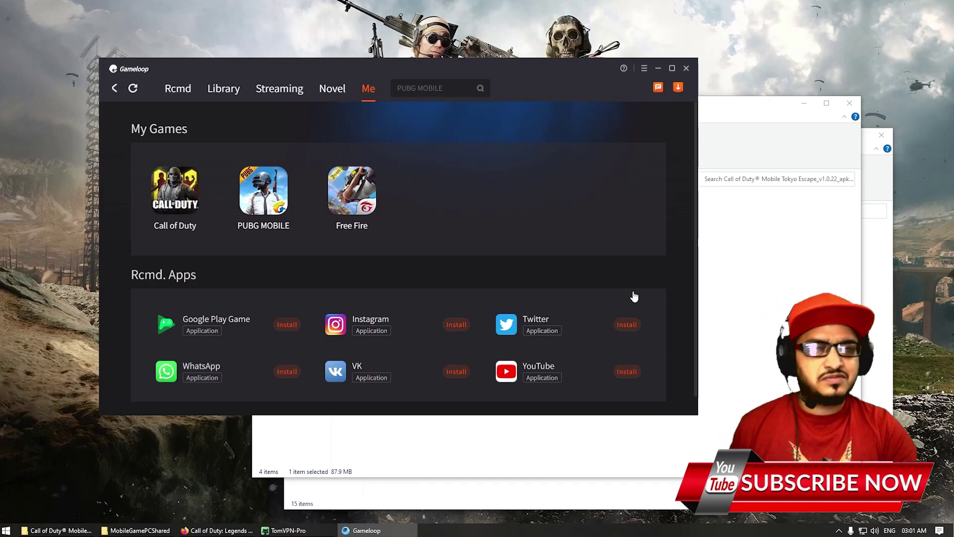
click(687, 68)
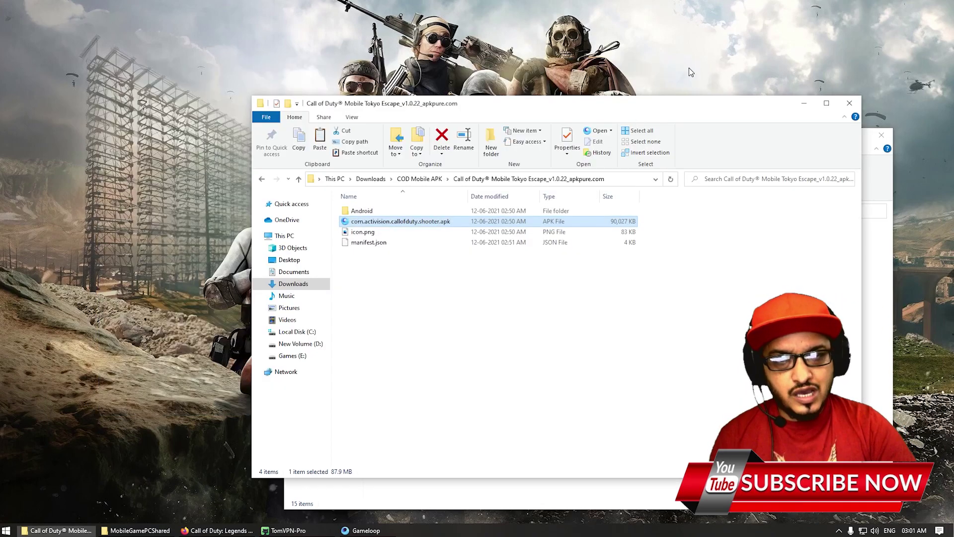
click(839, 530)
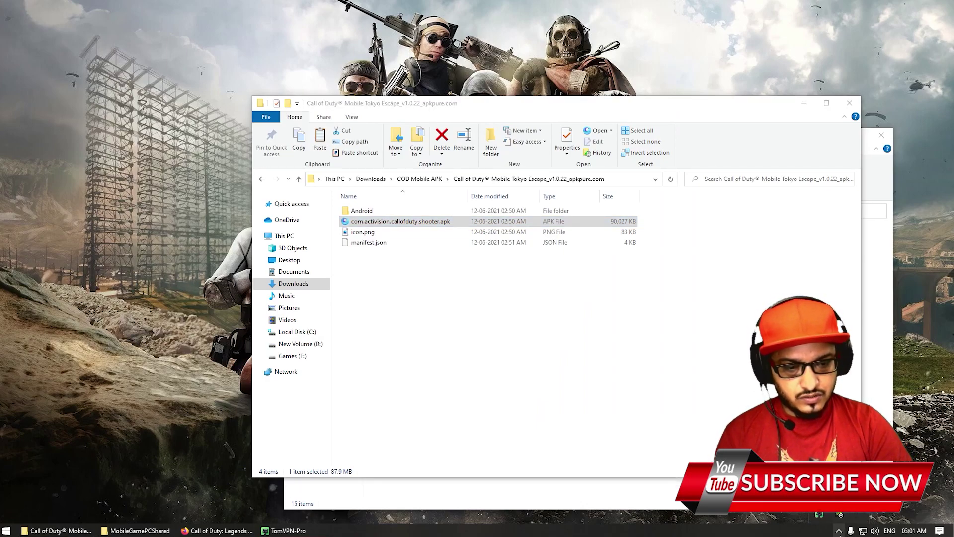
click(839, 532)
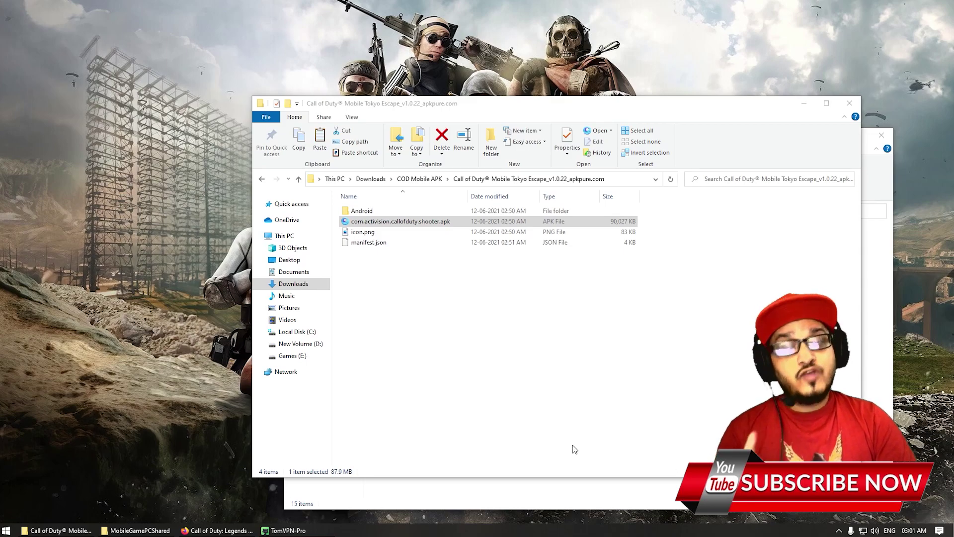
Check the VPN connection in TomVPN, and relaunch Gameloop to start Call of Duty from My Games.
click(287, 531)
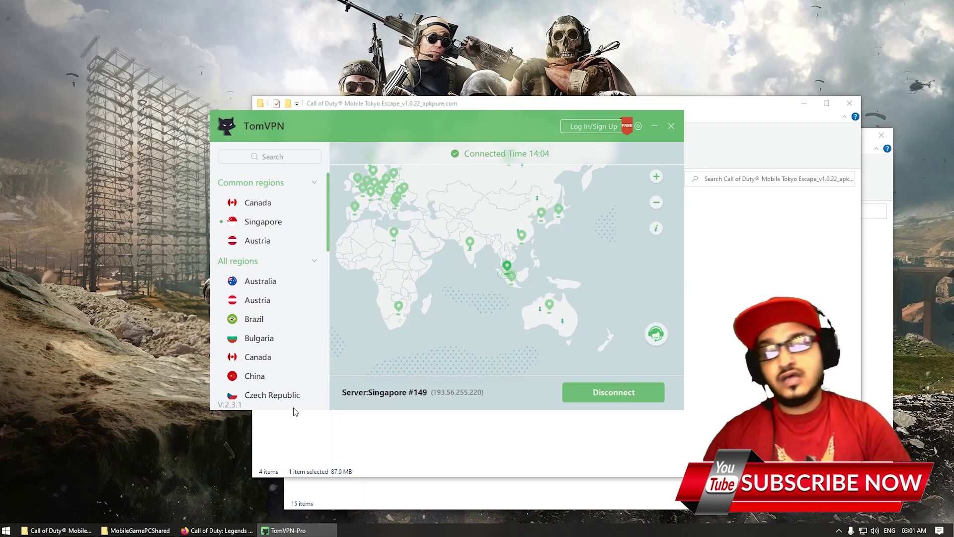
key(super)
text(gameloop)
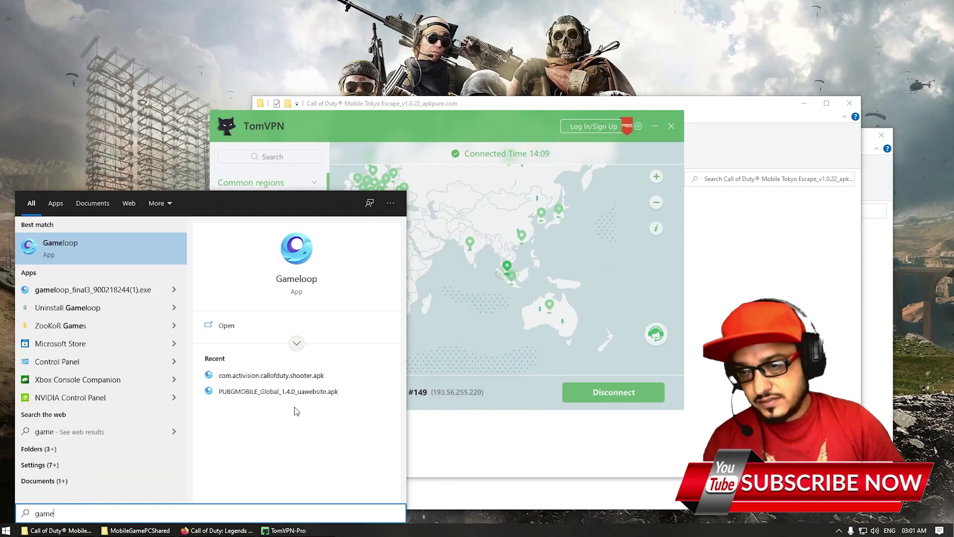
click(323, 256)
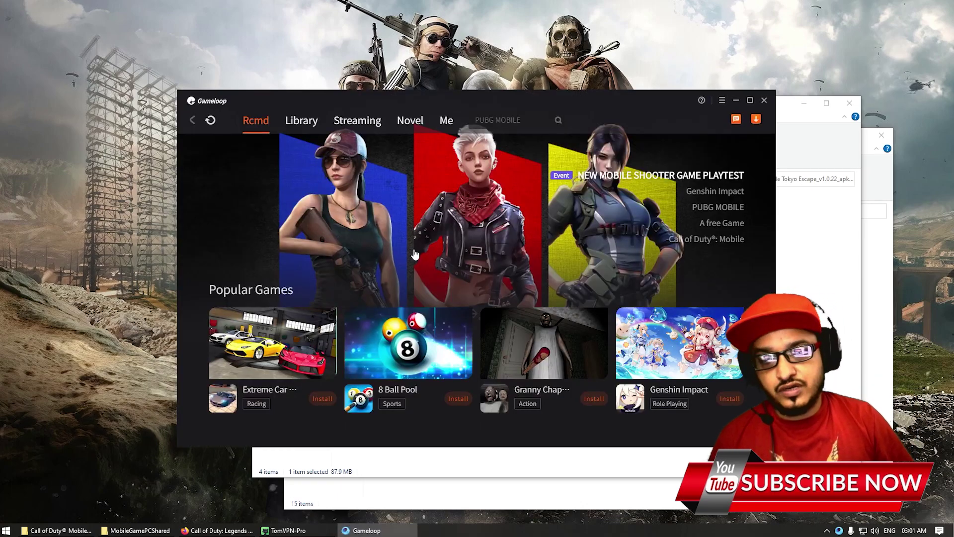
click(442, 124)
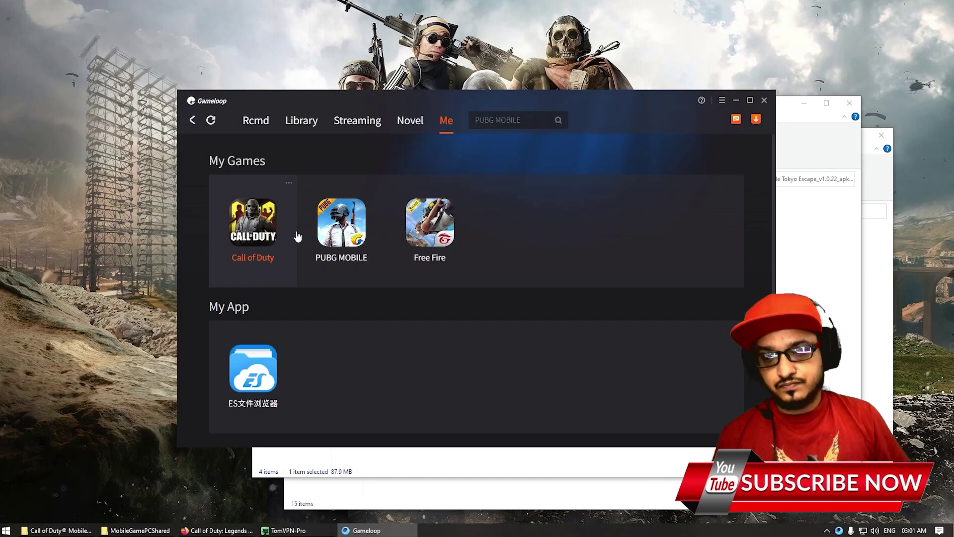
click(297, 236)
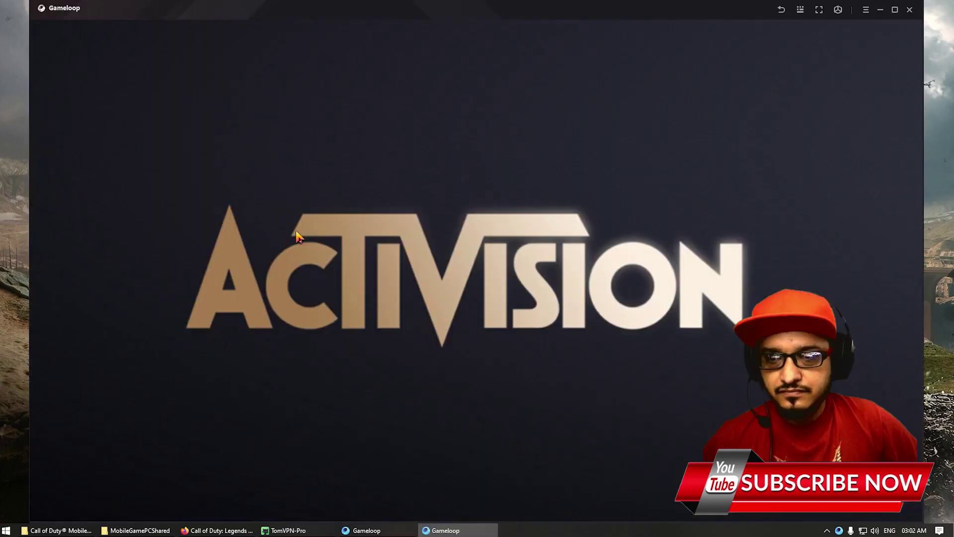